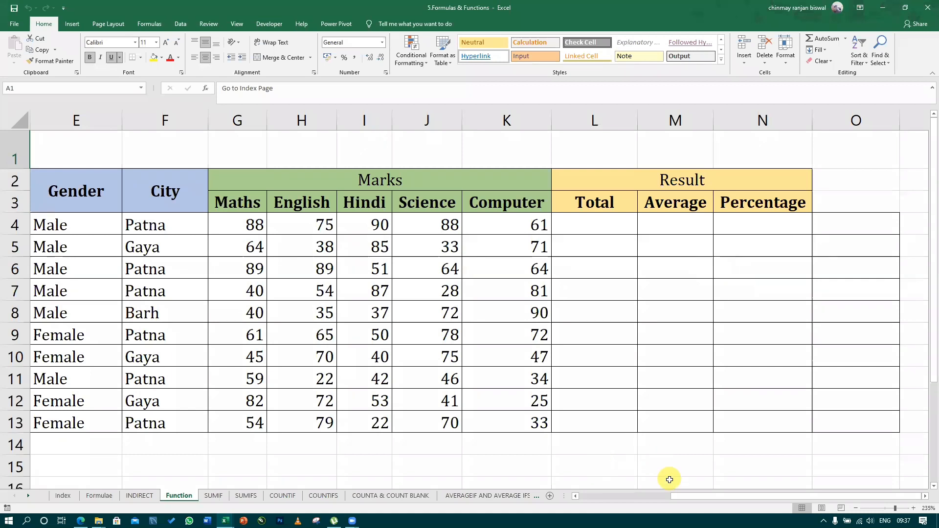
Examine the student marks table, covering the five subject columns G to K and the empty result columns
drag(677, 497, 654, 496)
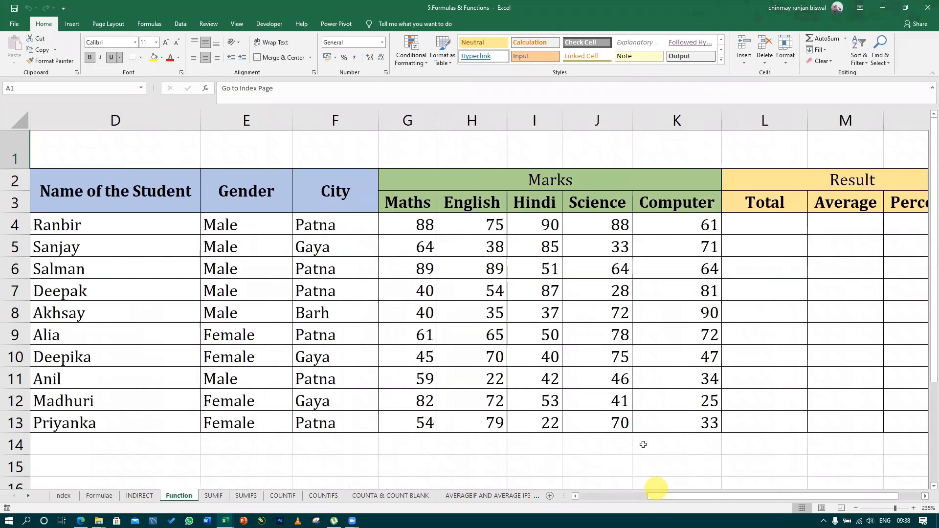
scroll(641, 418, down, 1)
scroll(641, 418, up, 1)
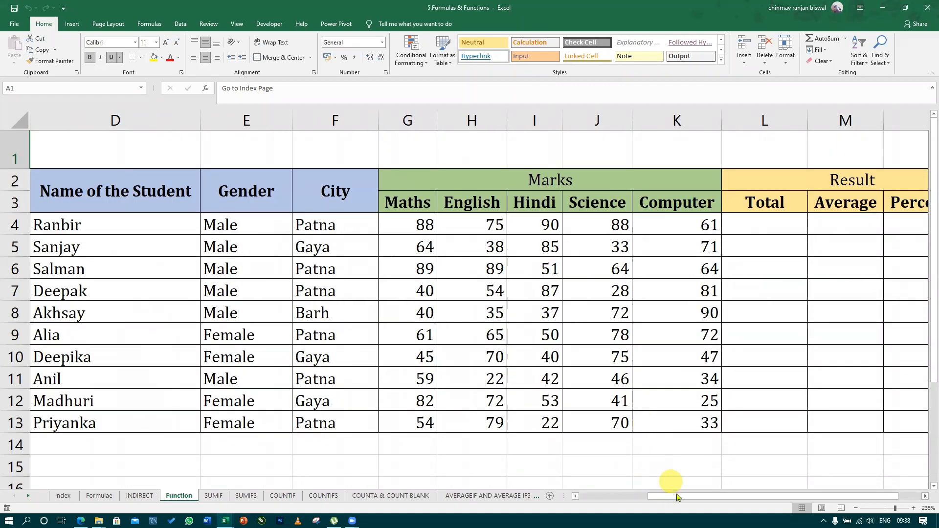
click(678, 473)
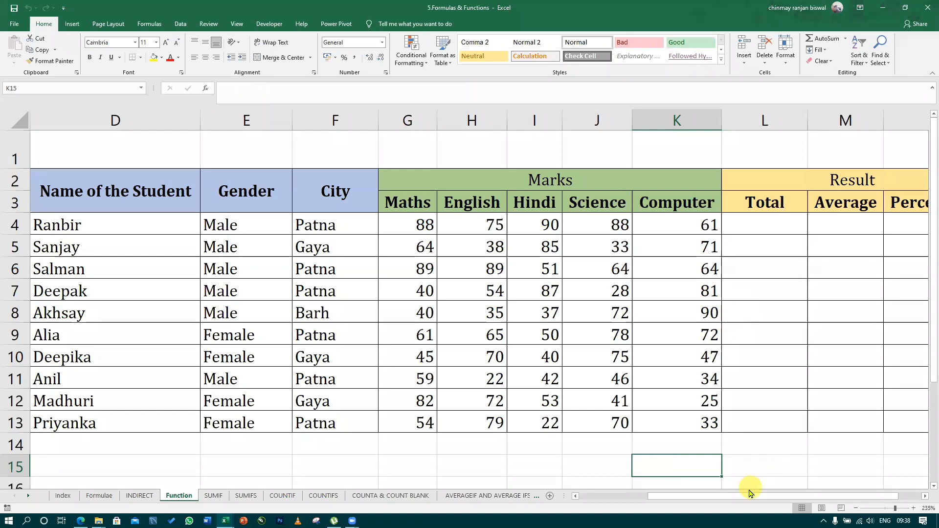
drag(751, 497, 761, 499)
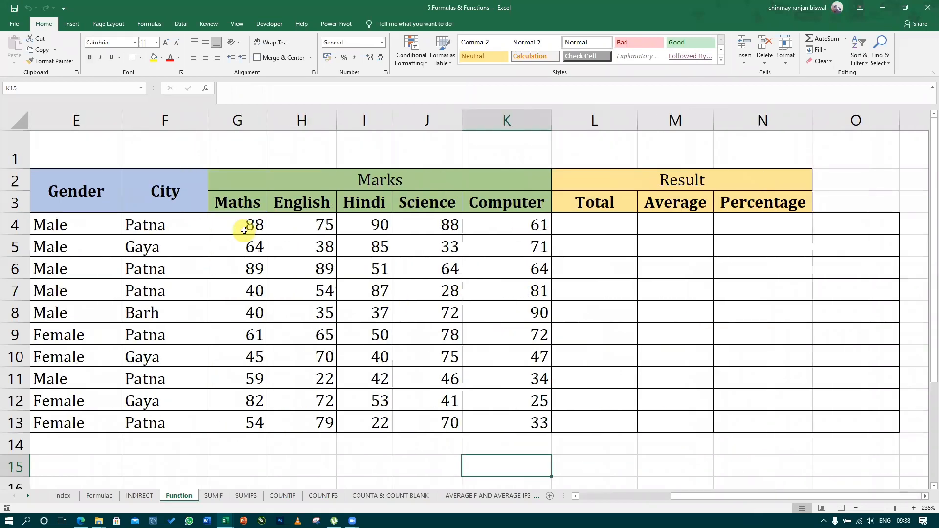
drag(243, 227, 513, 420)
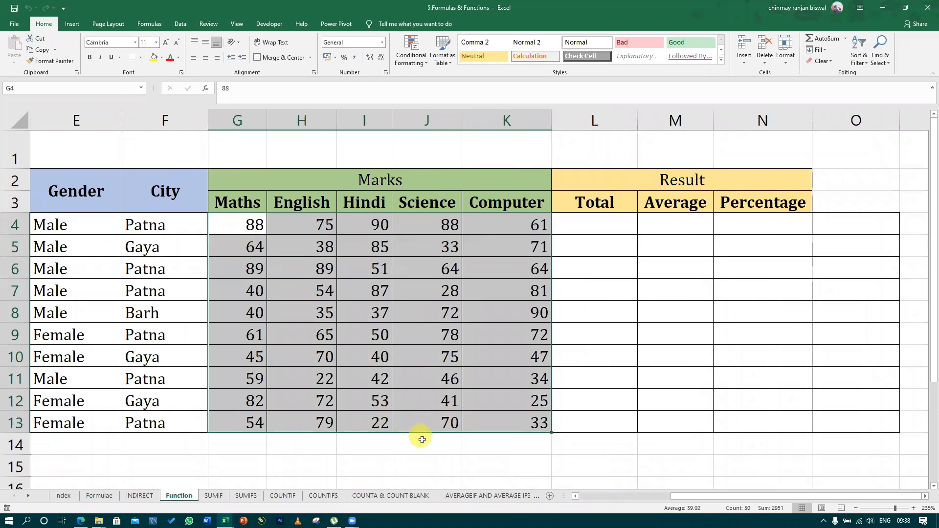
click(435, 448)
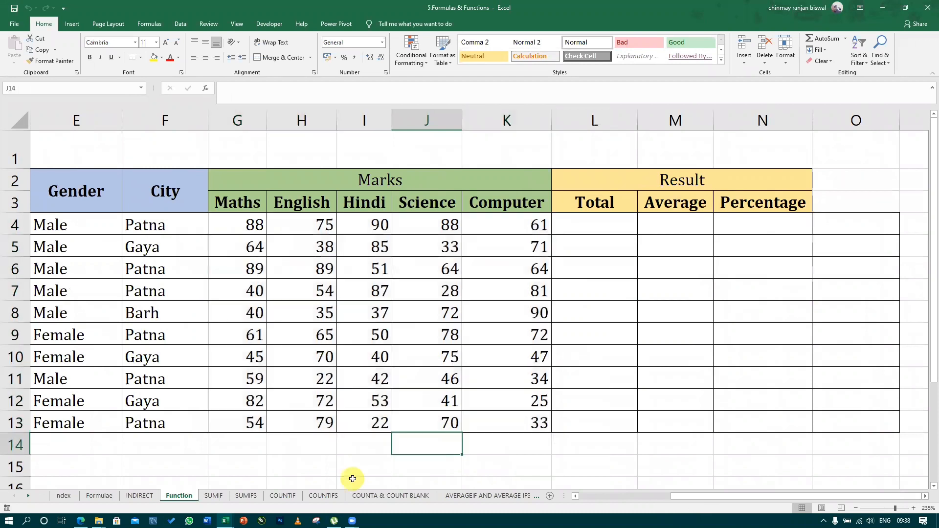
click(241, 229)
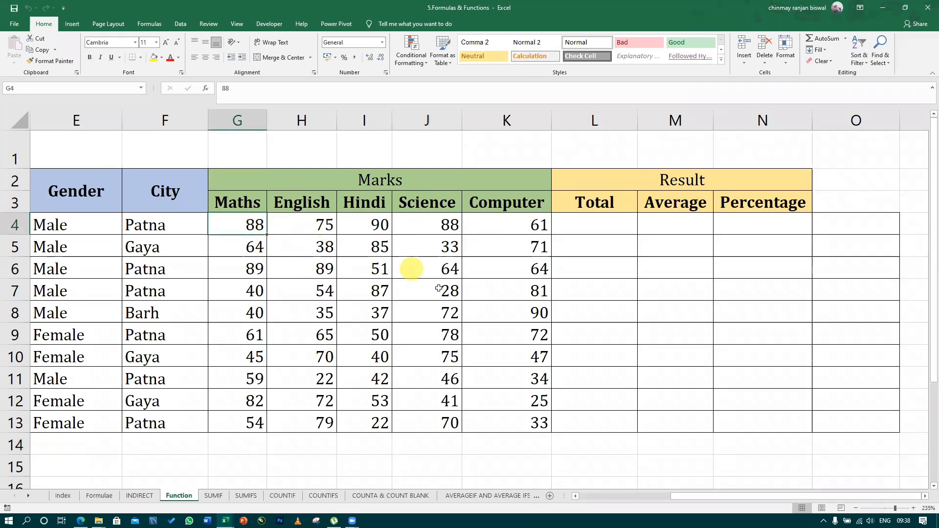
click(414, 250)
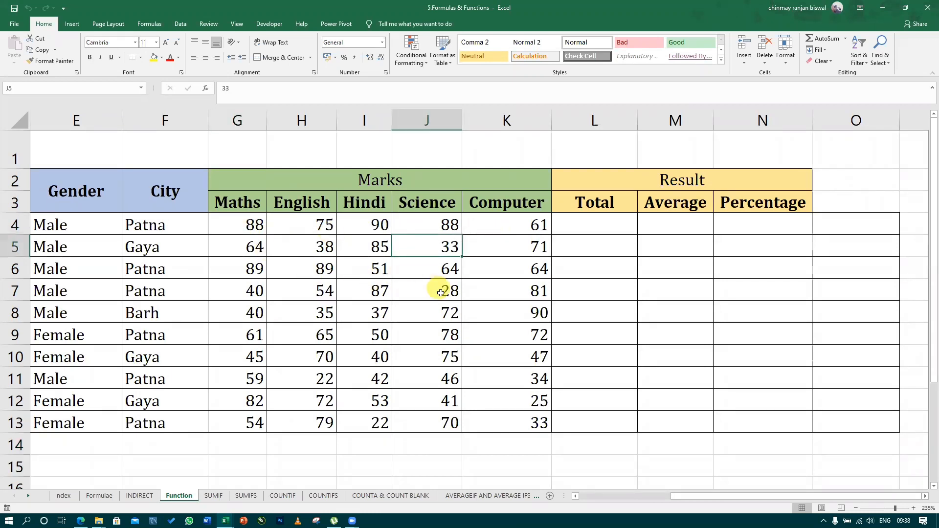
click(302, 246)
click(421, 246)
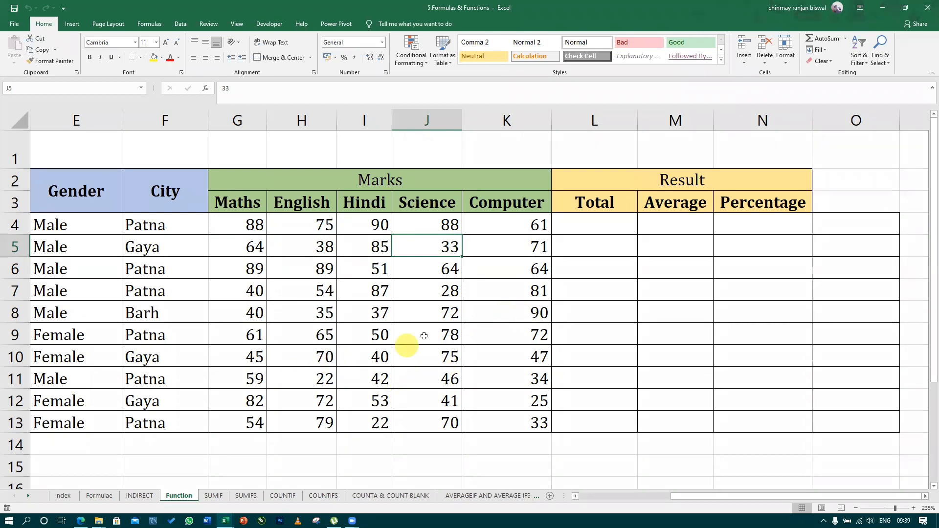
click(465, 308)
Set up a Less Than highlight rule with a threshold of 40 for the marks in G4:K13
drag(232, 221, 509, 427)
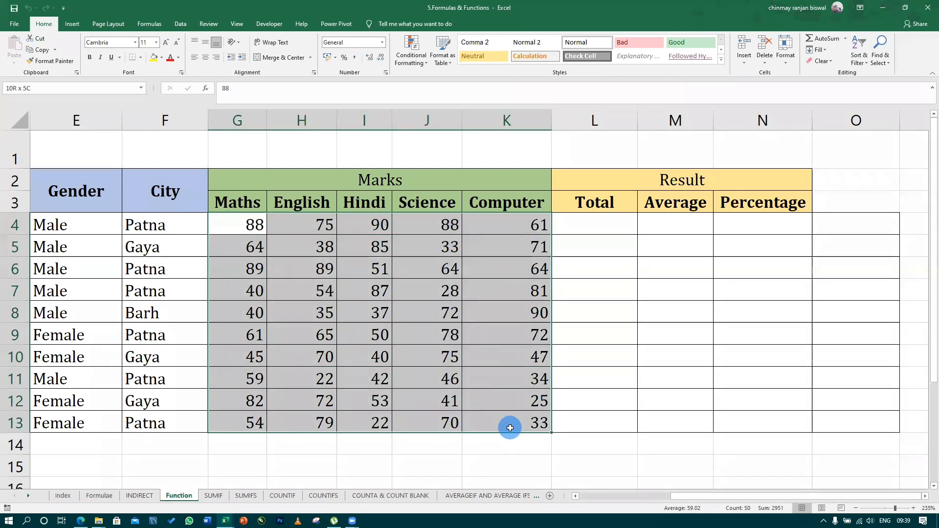
drag(510, 427, 509, 428)
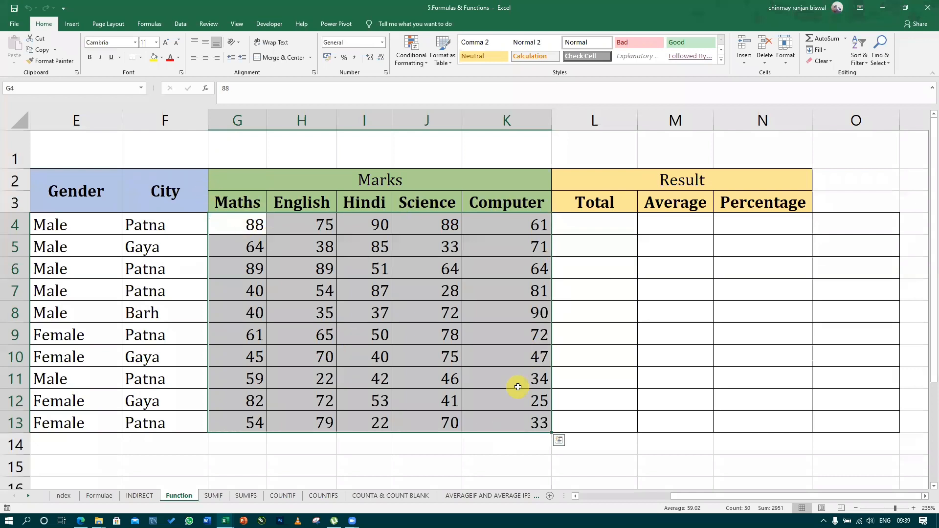
click(411, 58)
mouse_move(421, 77)
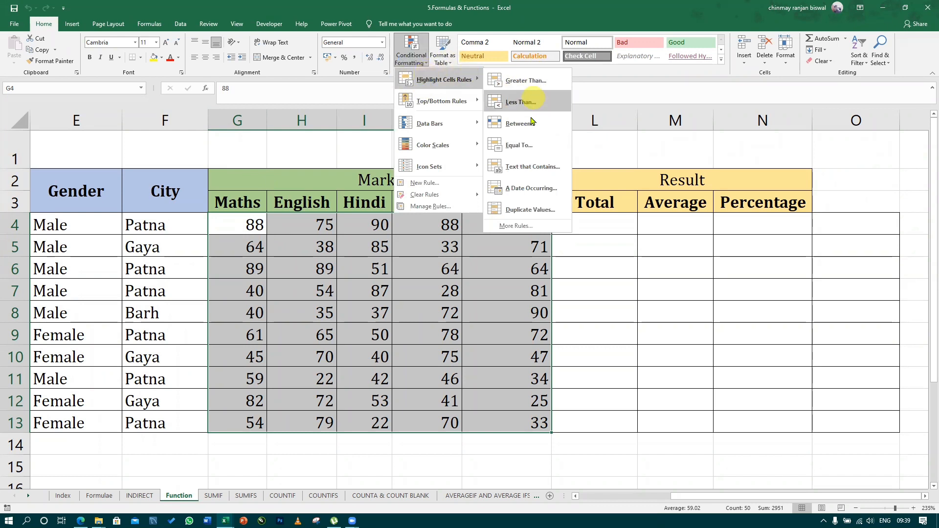
click(869, 84)
click(417, 57)
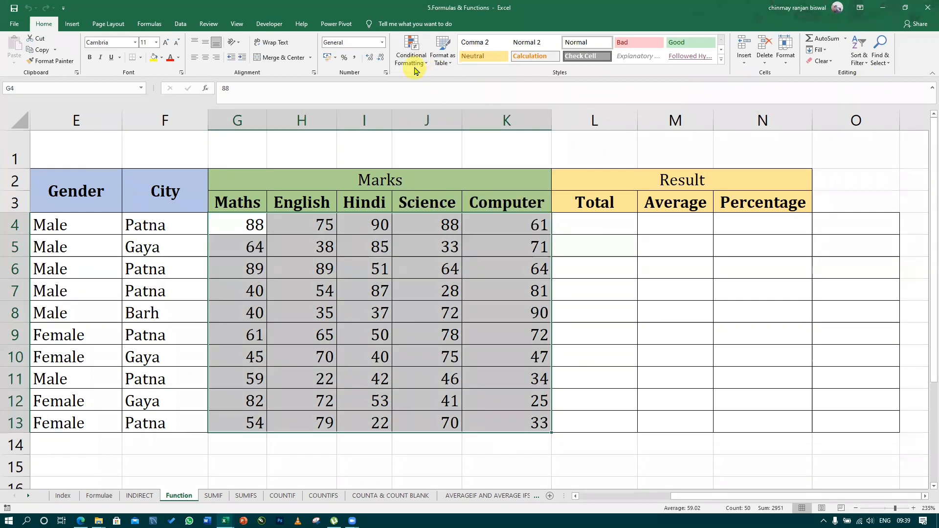
click(417, 57)
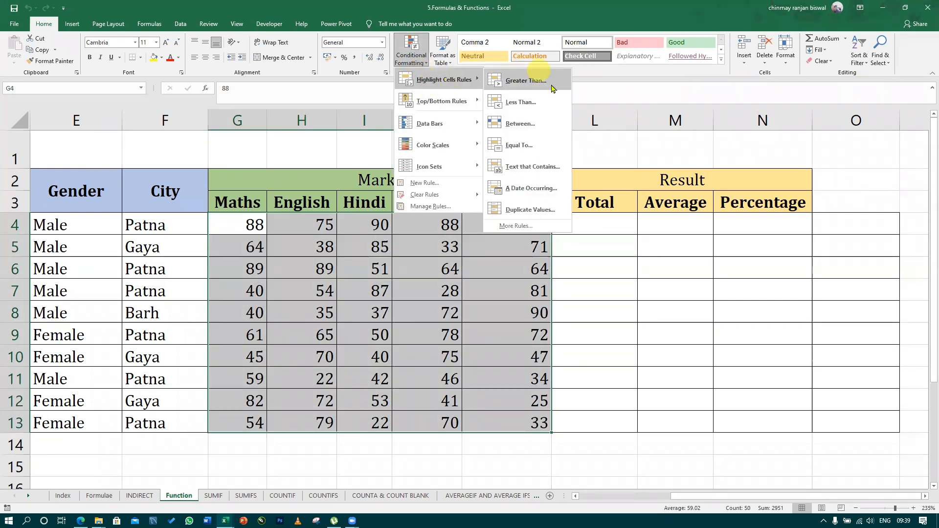
click(520, 102)
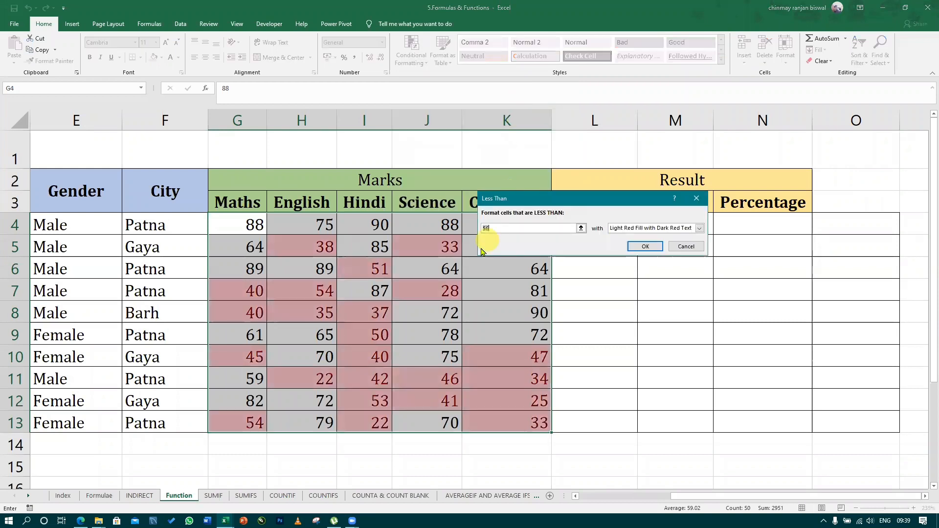
drag(528, 206, 456, 204)
text(4)
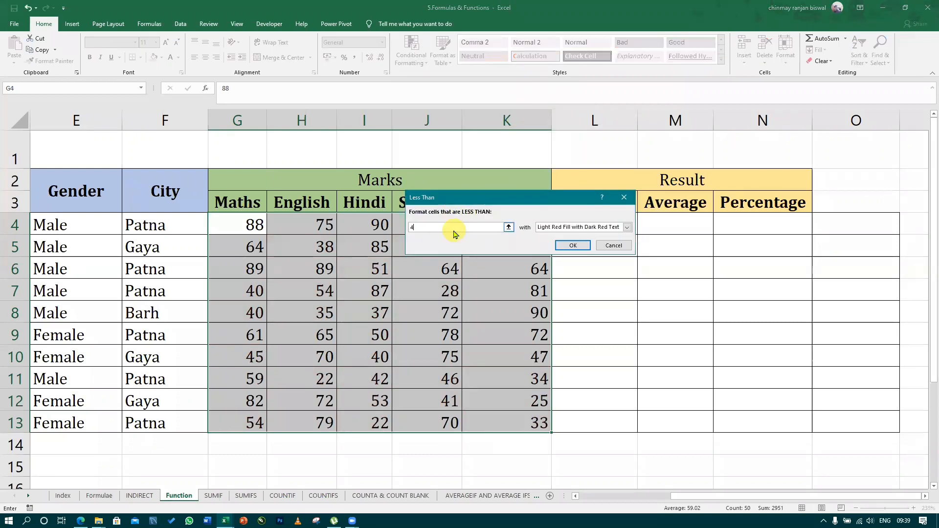
text(00000000000000000000000000000000000000000)
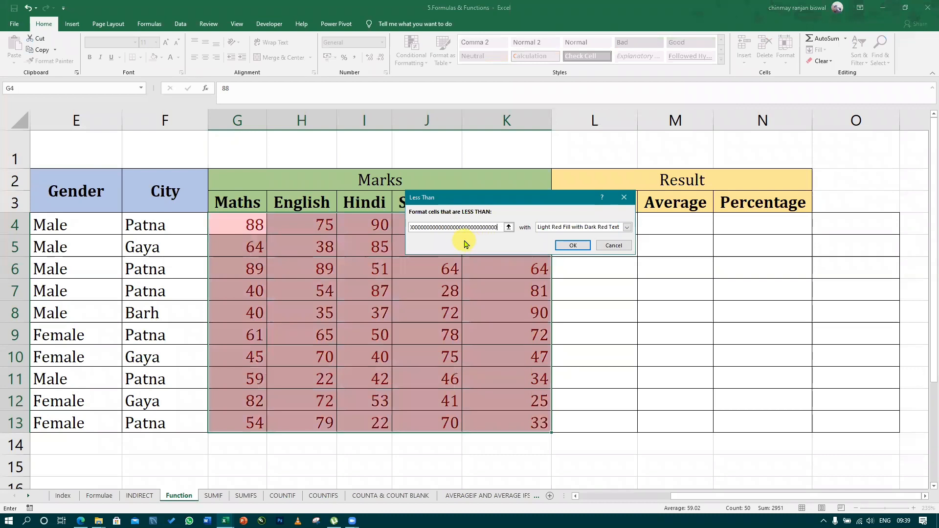
key(BackSpace)
key(BackSpace)
key(BackSpace)
key(BackSpace)
key(BackSpace)
key(BackSpace)
key(BackSpace)
key(BackSpace)
key(BackSpace)
key(BackSpace)
key(BackSpace)
key(BackSpace)
key(BackSpace)
key(BackSpace)
key(BackSpace)
key(BackSpace)
key(BackSpace)
key(BackSpace)
key(BackSpace)
key(BackSpace)
key(BackSpace)
key(BackSpace)
key(BackSpace)
key(BackSpace)
key(BackSpace)
key(BackSpace)
key(BackSpace)
key(BackSpace)
key(BackSpace)
key(BackSpace)
key(BackSpace)
key(BackSpace)
key(BackSpace)
key(BackSpace)
key(BackSpace)
key(BackSpace)
key(BackSpace)
key(BackSpace)
key(BackSpace)
text(40)
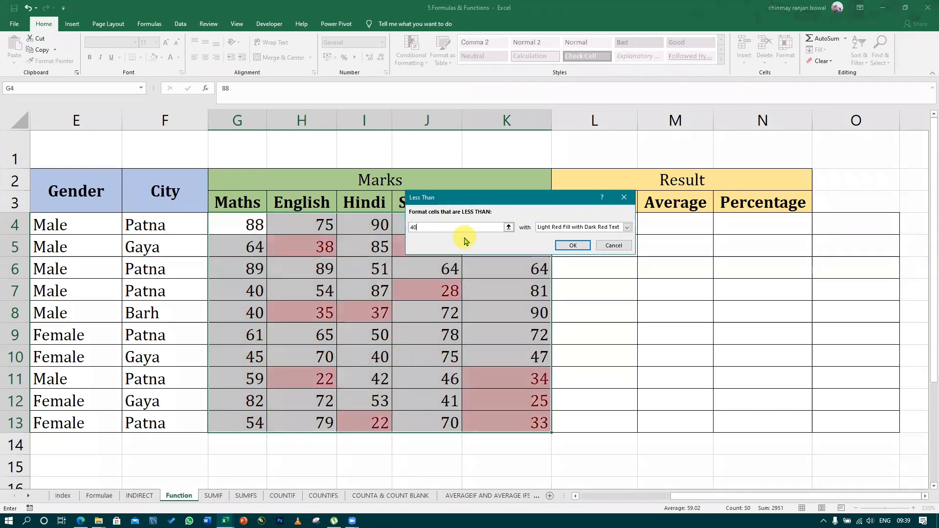
Give the Less Than rule a custom format with red fill and bold yellow text, and apply it to the marks
click(556, 228)
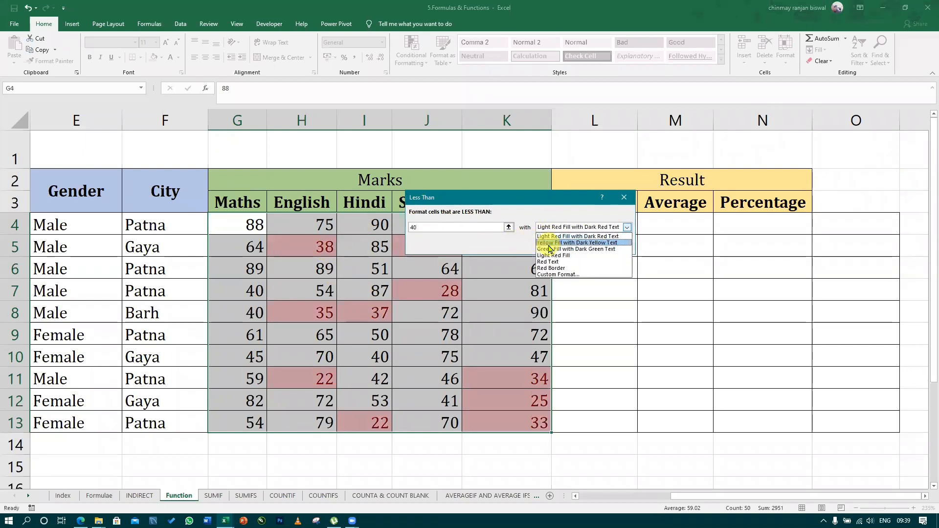
click(561, 275)
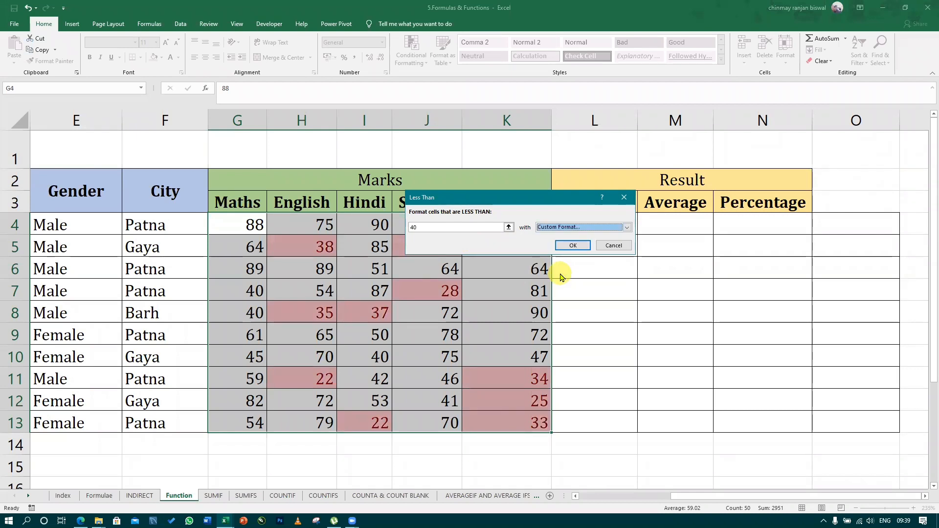
click(559, 105)
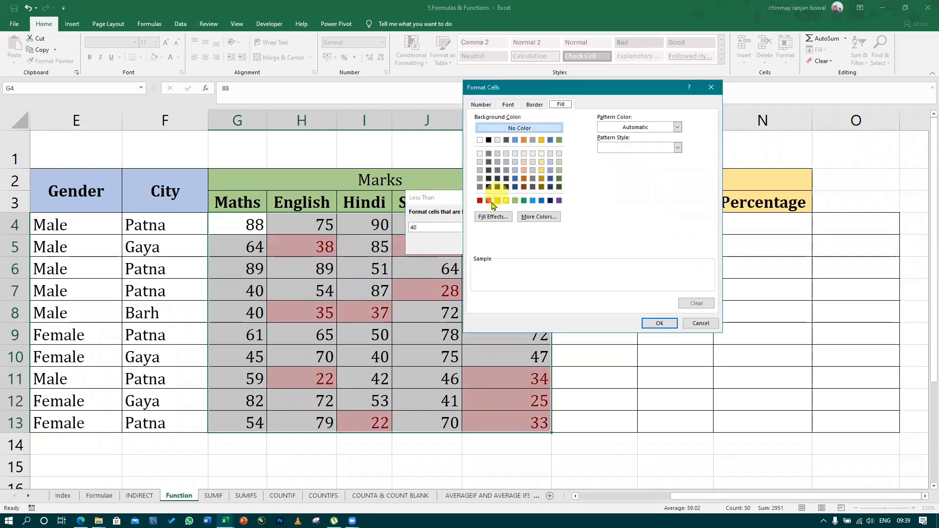
click(488, 201)
click(508, 105)
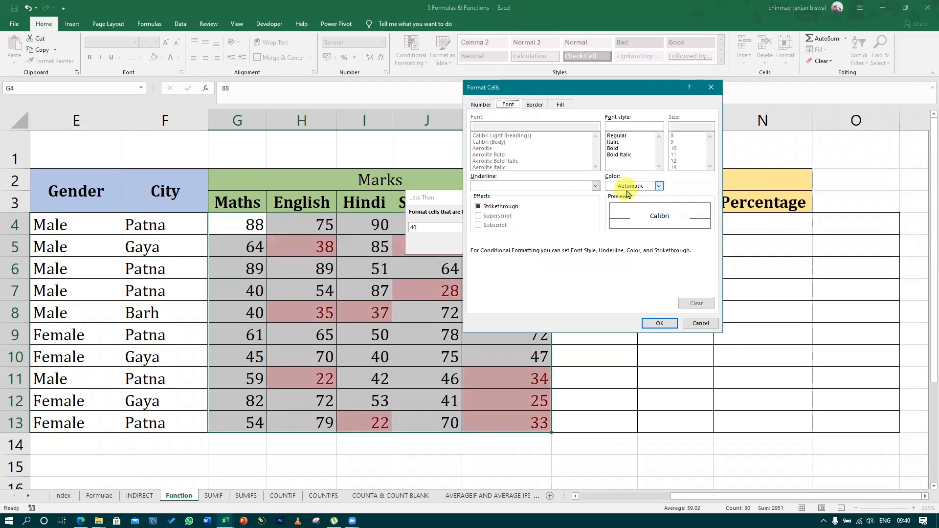
click(660, 186)
click(637, 276)
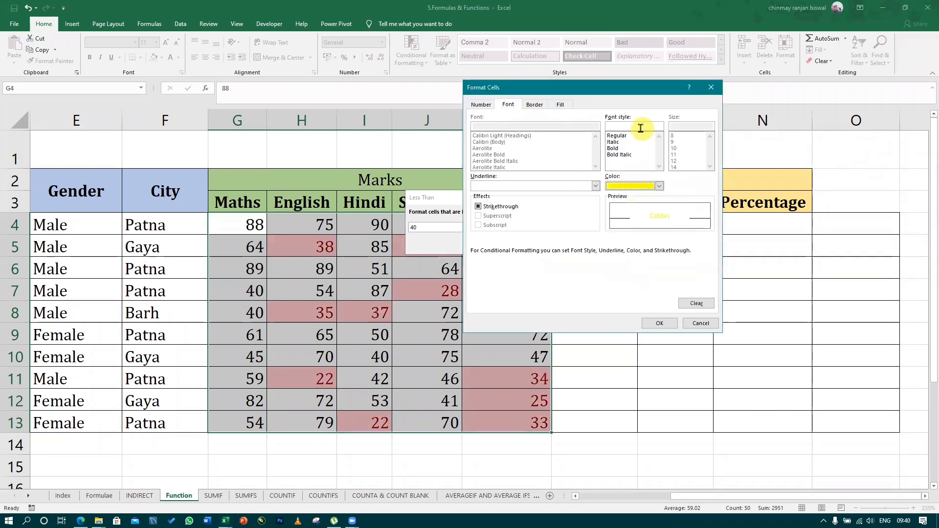
click(659, 323)
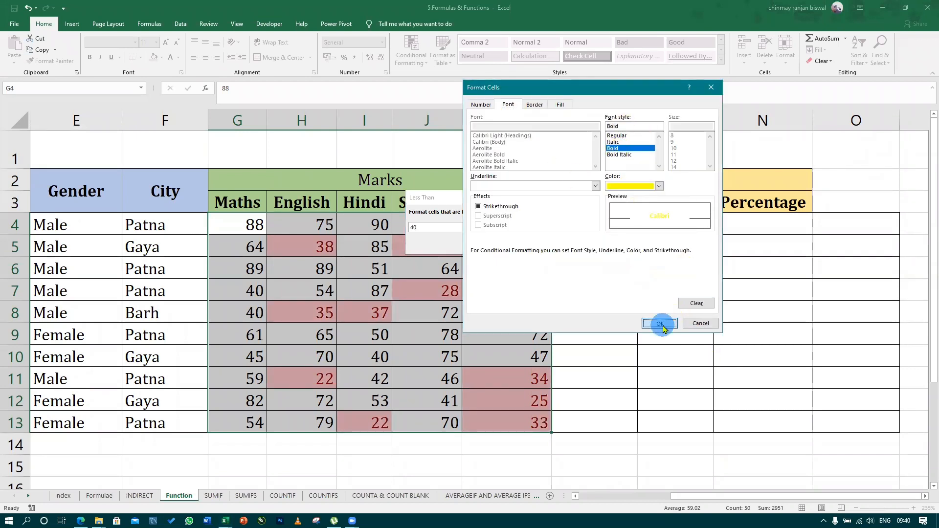
click(572, 245)
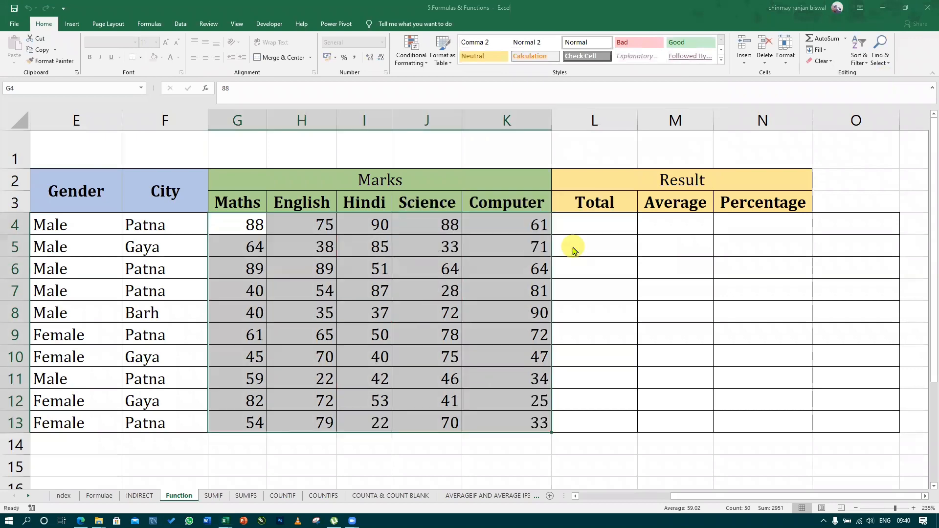
click(410, 289)
click(613, 290)
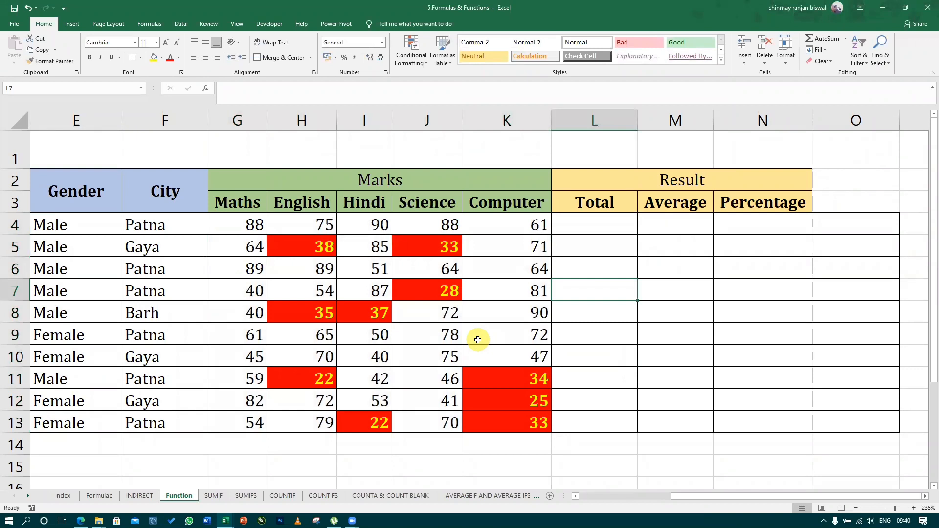
click(352, 247)
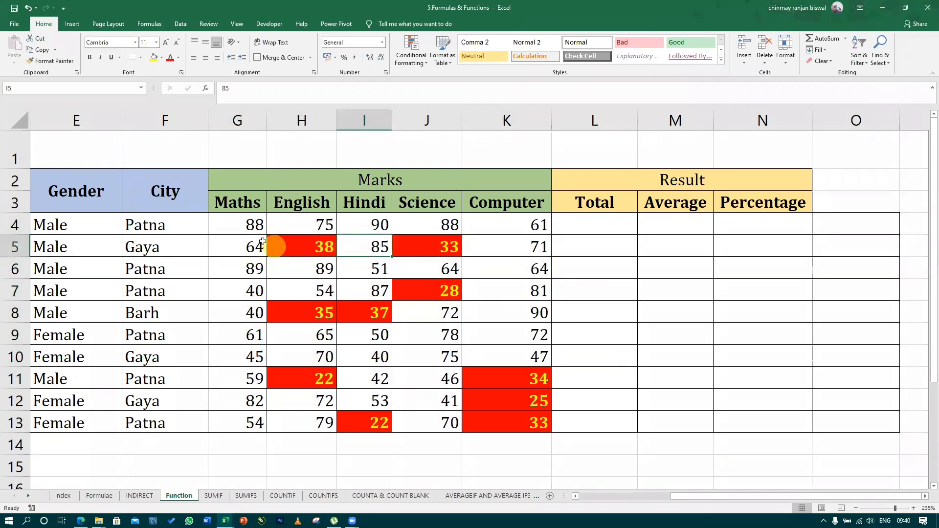
Set up a Greater Than highlight rule with a threshold of 80 for the marks in G4:K13
drag(247, 228, 520, 420)
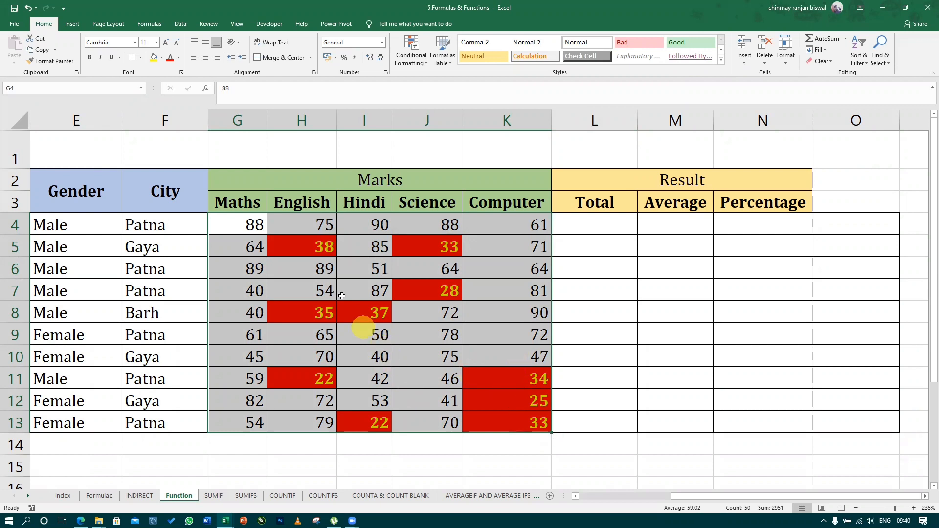
click(414, 70)
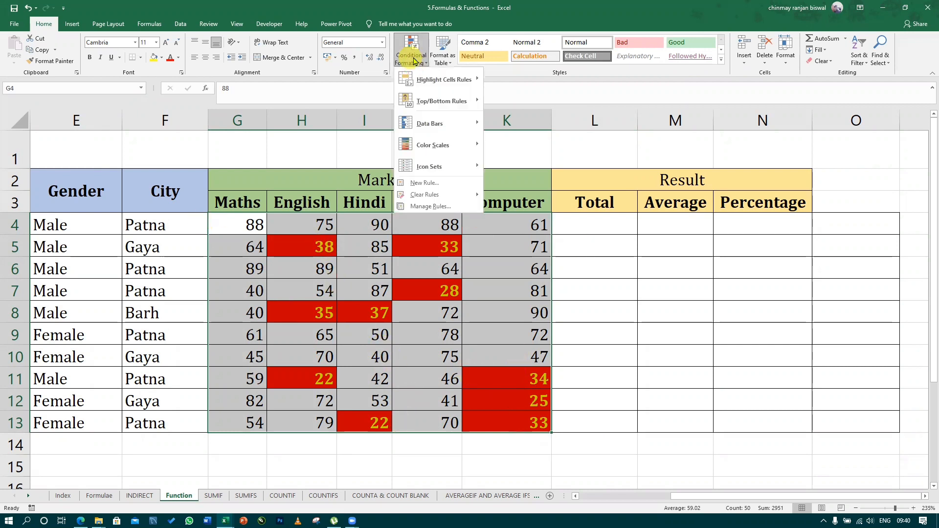
mouse_move(428, 87)
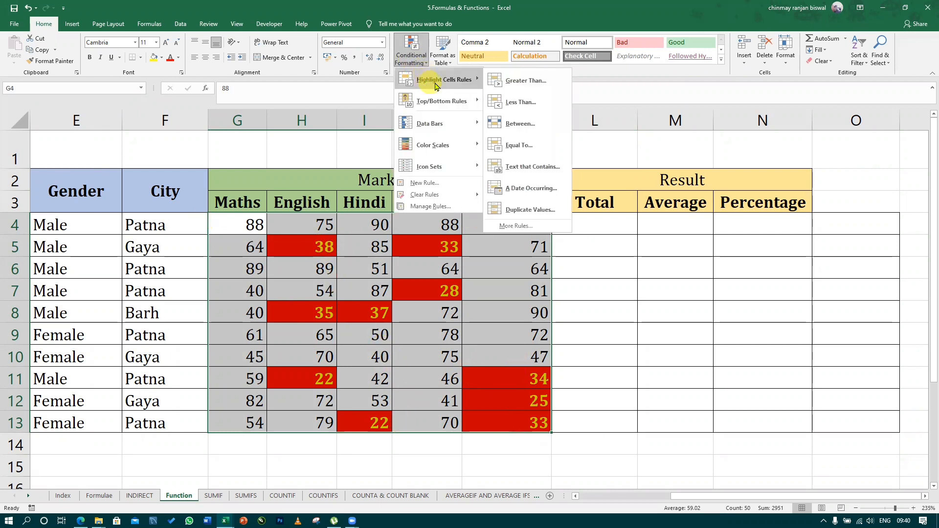
click(533, 81)
text(8)
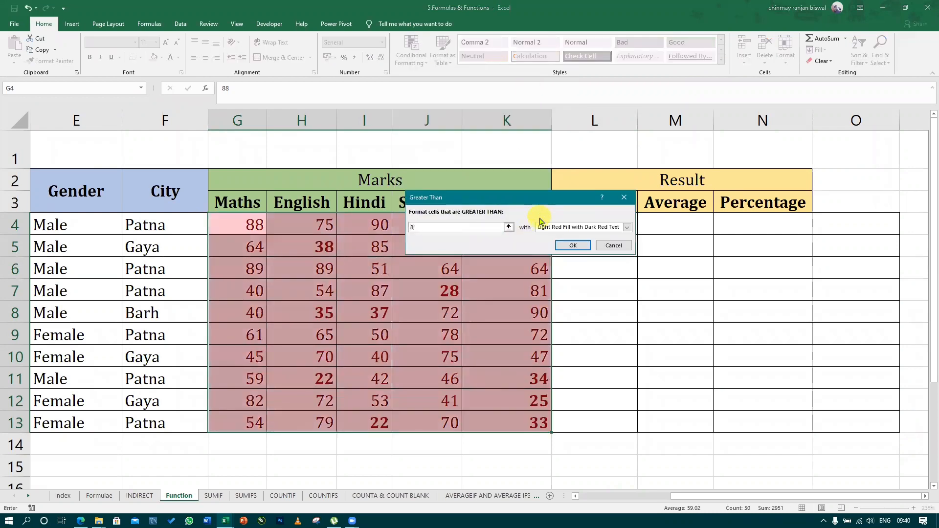
text(0)
Give the Greater Than rule a custom format with dark green fill and bold yellow text, and apply it to the marks
click(563, 227)
click(562, 267)
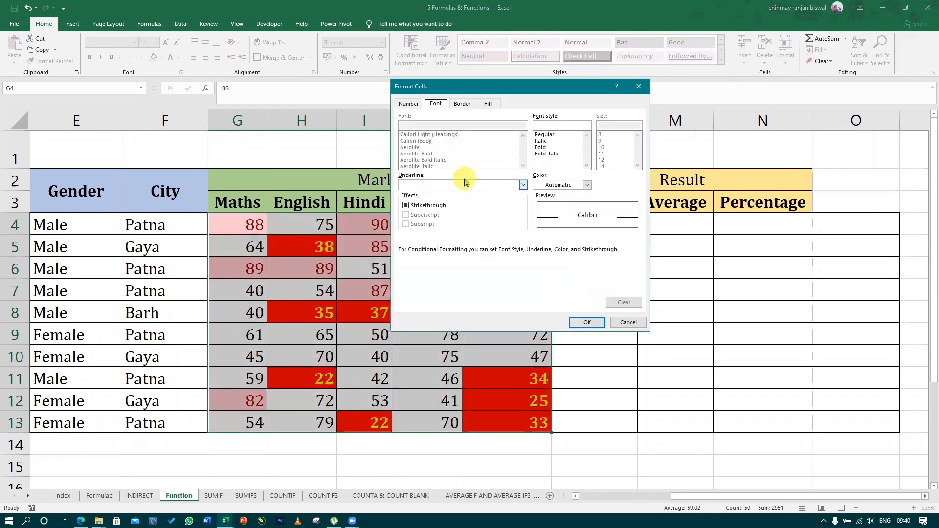
click(462, 103)
click(488, 103)
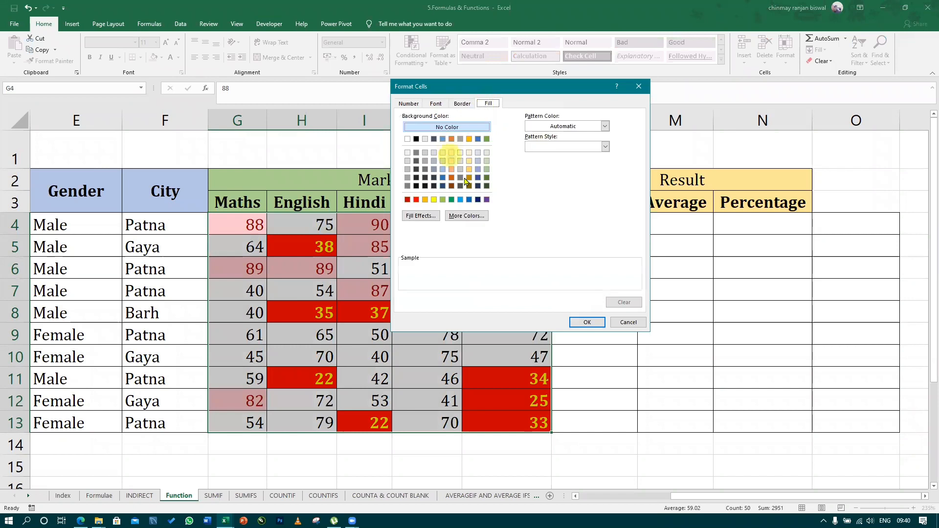
click(487, 186)
click(435, 103)
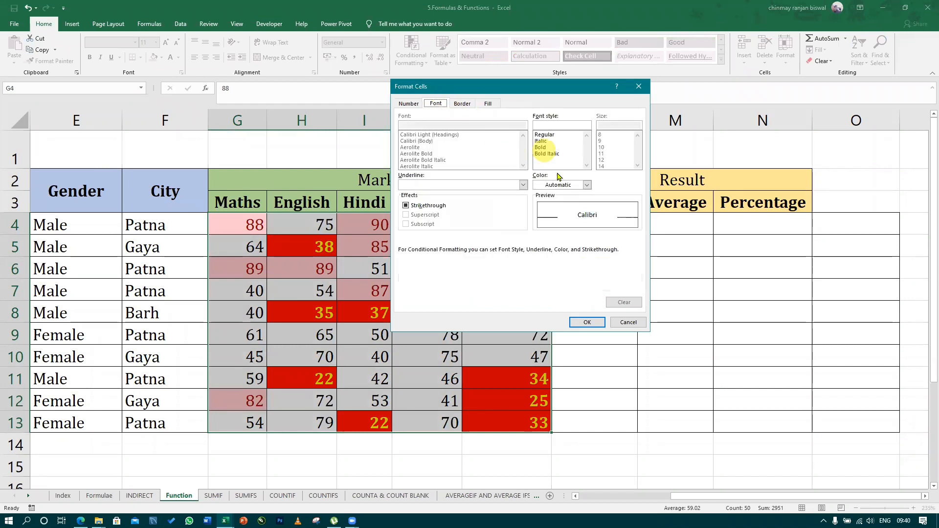
click(541, 147)
click(586, 185)
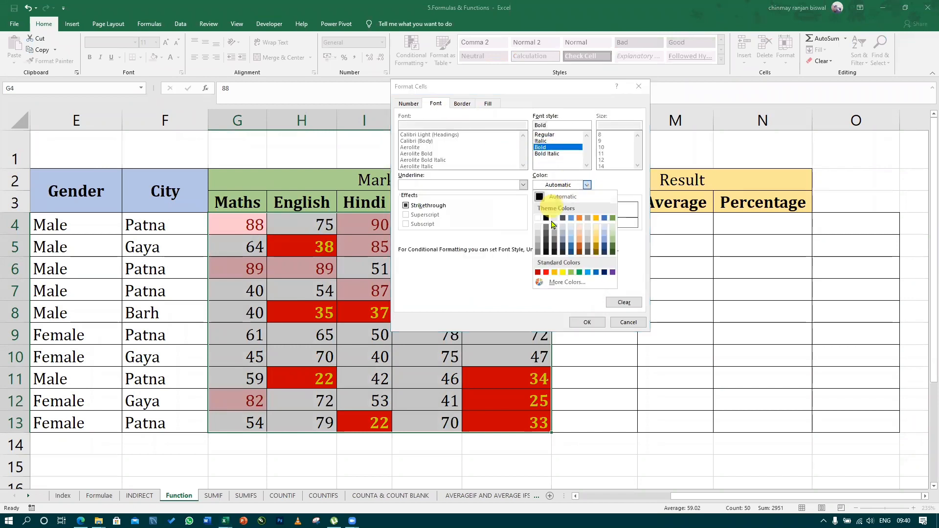
click(563, 273)
click(587, 322)
click(566, 245)
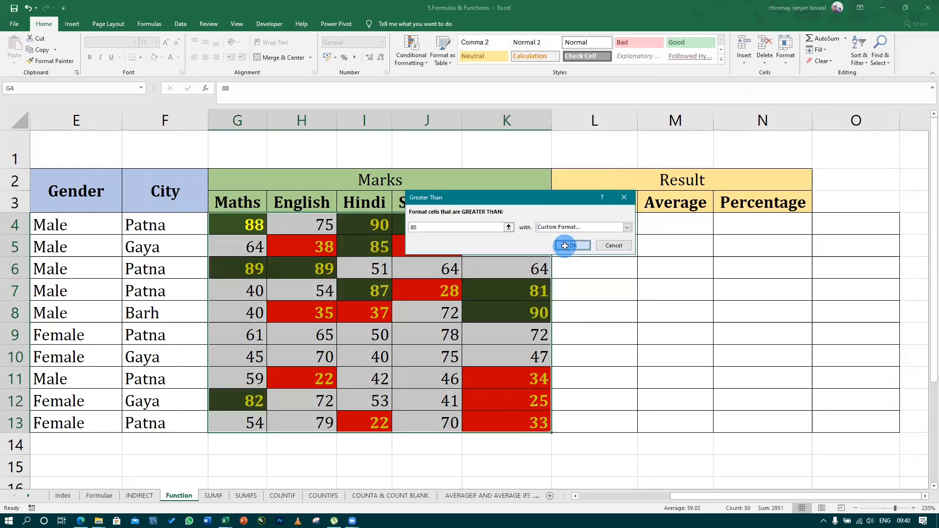
click(595, 357)
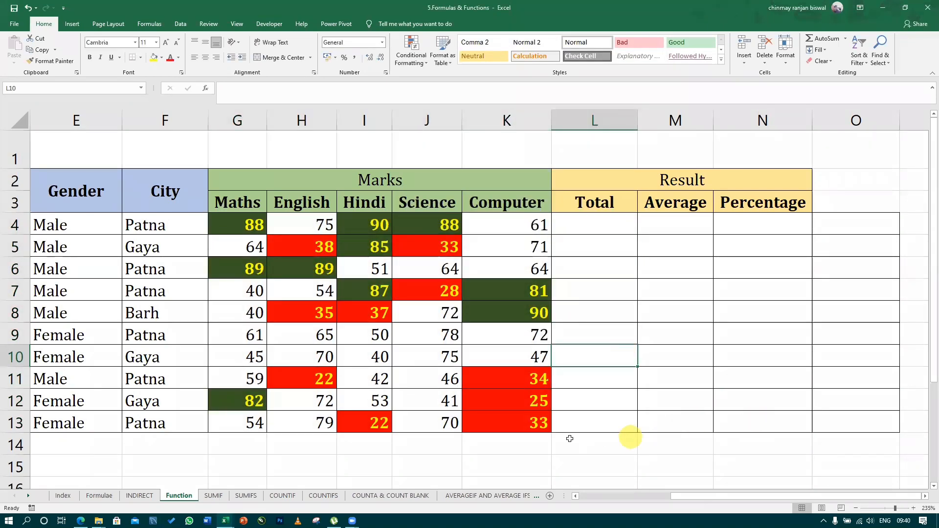
Switch to the MPS_Patna_F19_24July2020_V1 workbook and look through the TraineeAddress column on Sheet1
mouse_move(691, 497)
mouse_down()
mouse_move(679, 500)
mouse_move(697, 496)
mouse_up()
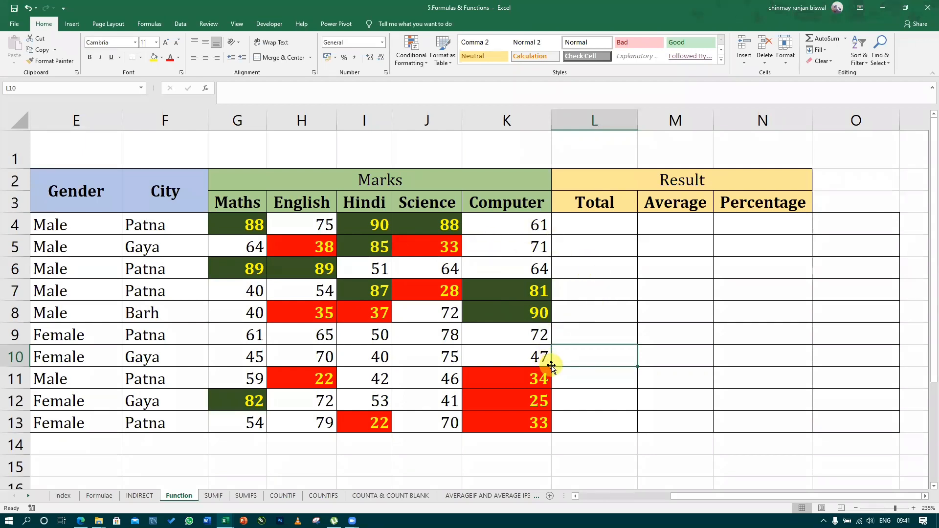
click(501, 251)
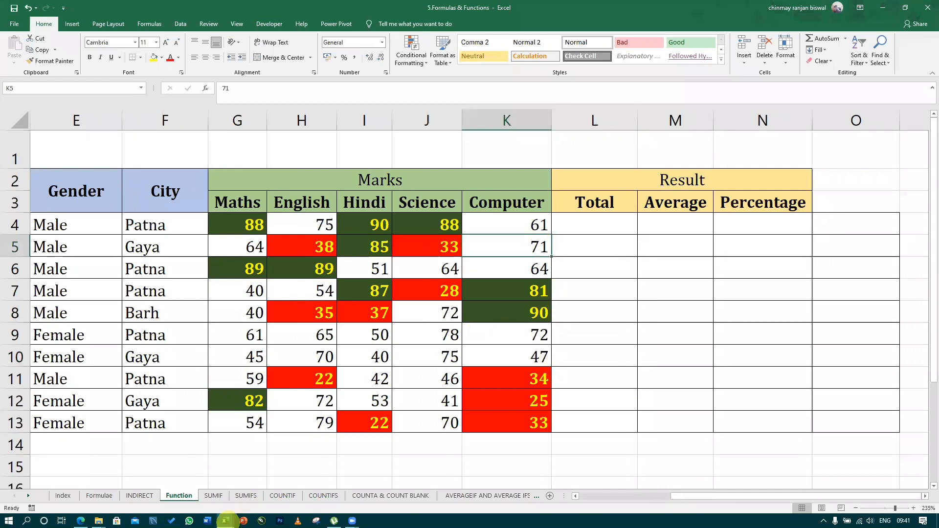
mouse_move(226, 519)
click(343, 459)
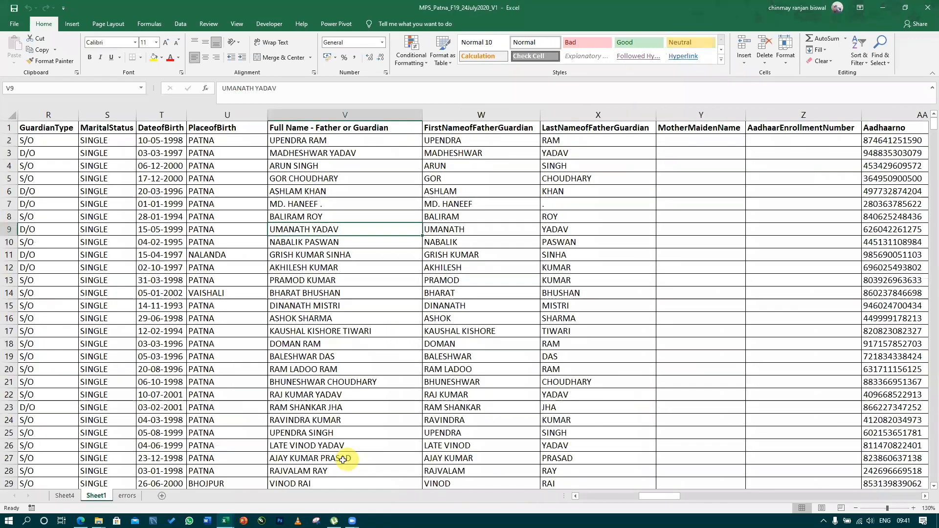
drag(665, 497, 705, 496)
scroll(329, 267, down, 19)
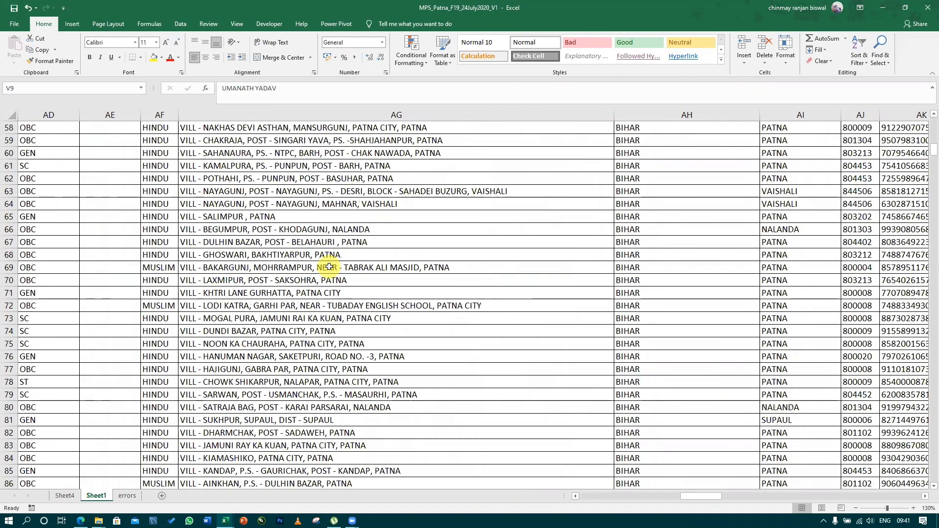
scroll(329, 267, down, 12)
scroll(328, 267, up, 20)
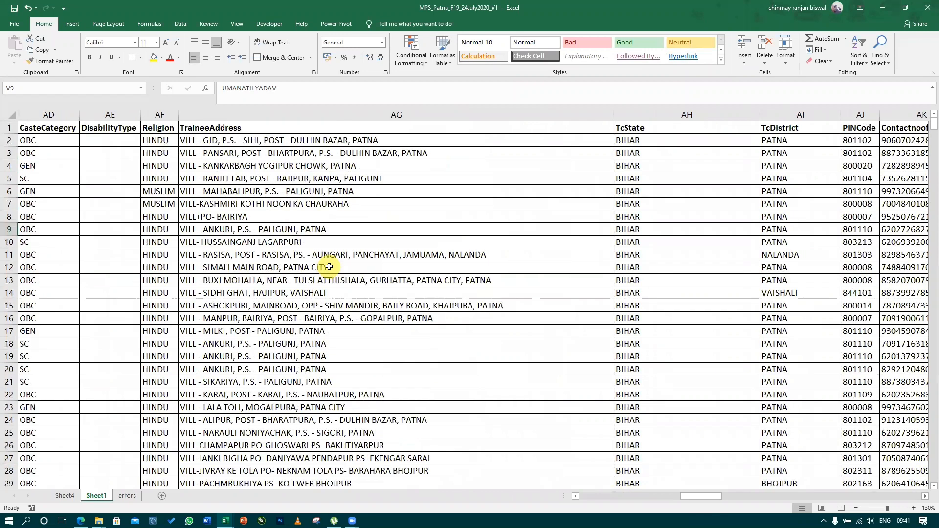
click(360, 230)
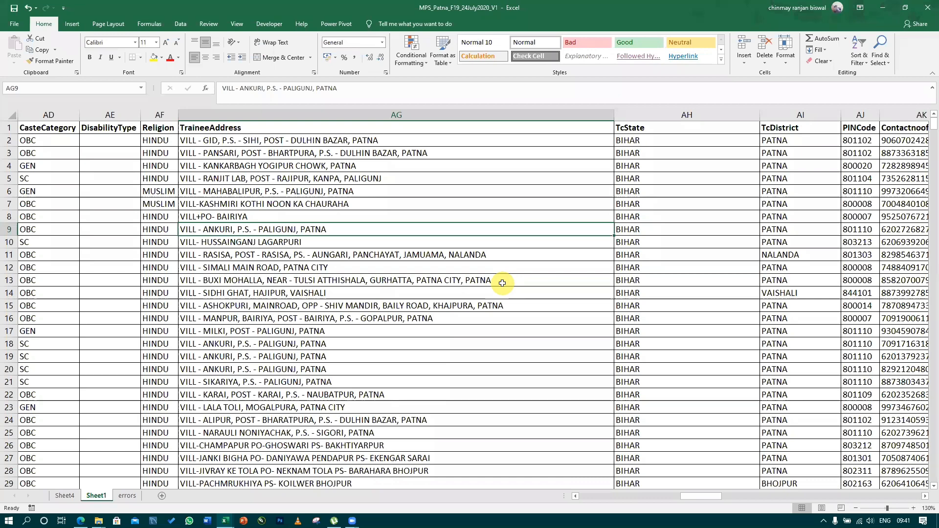
Delete row 119 of Sheet1, whose values are shifted into the wrong columns
scroll(340, 337, down, 20)
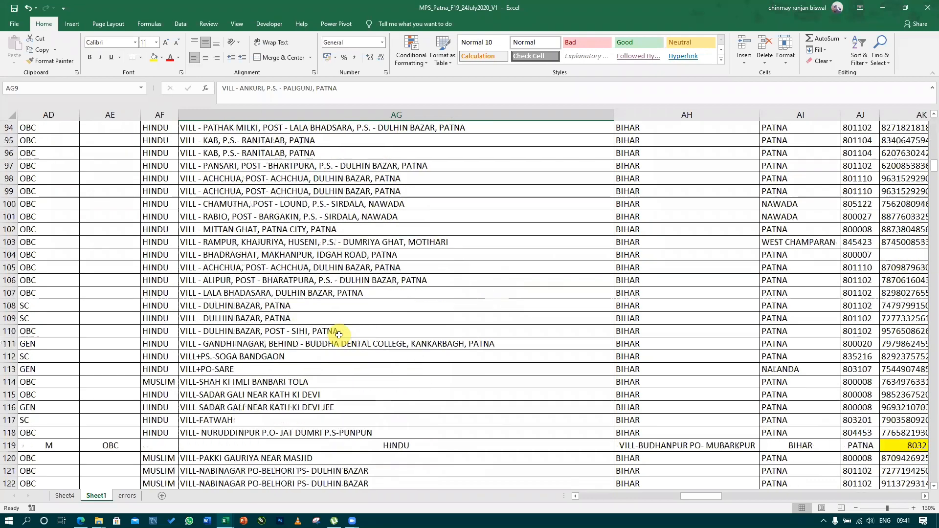
scroll(339, 337, down, 6)
scroll(333, 333, up, 14)
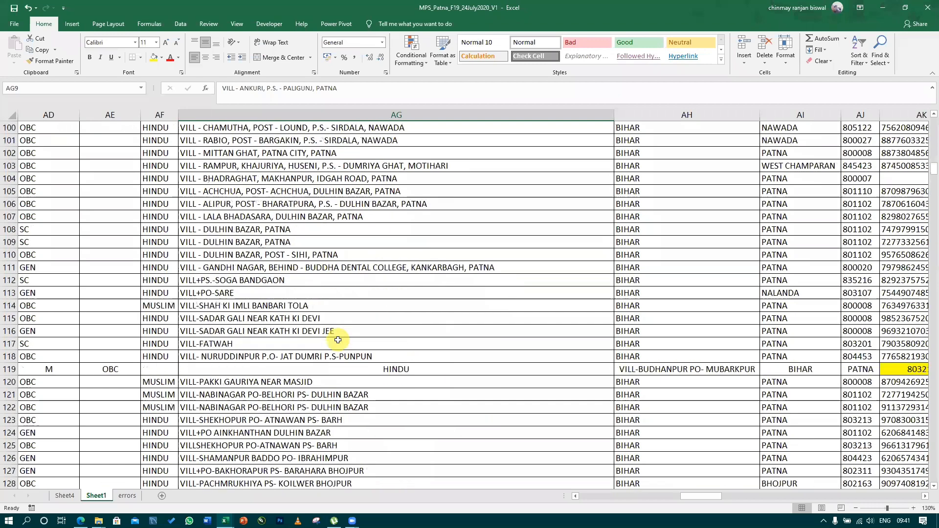
right_click(9, 331)
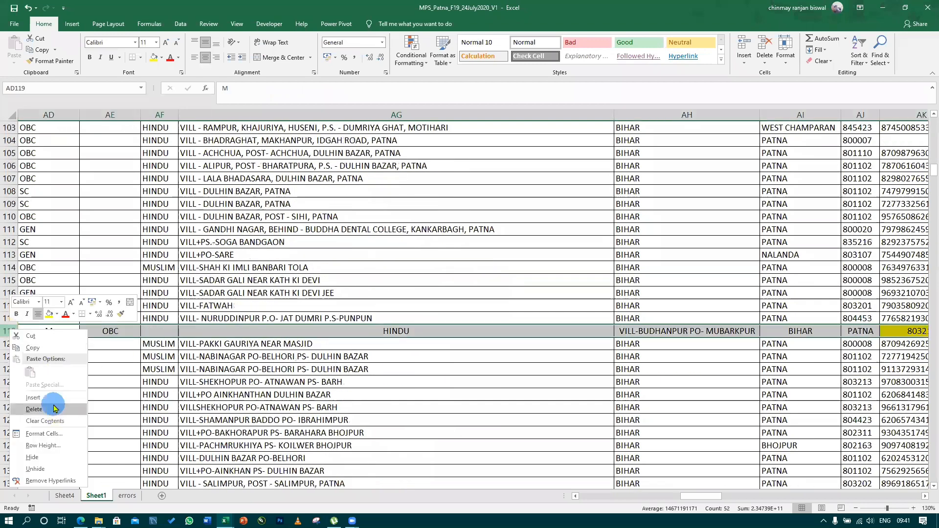
click(51, 420)
click(451, 290)
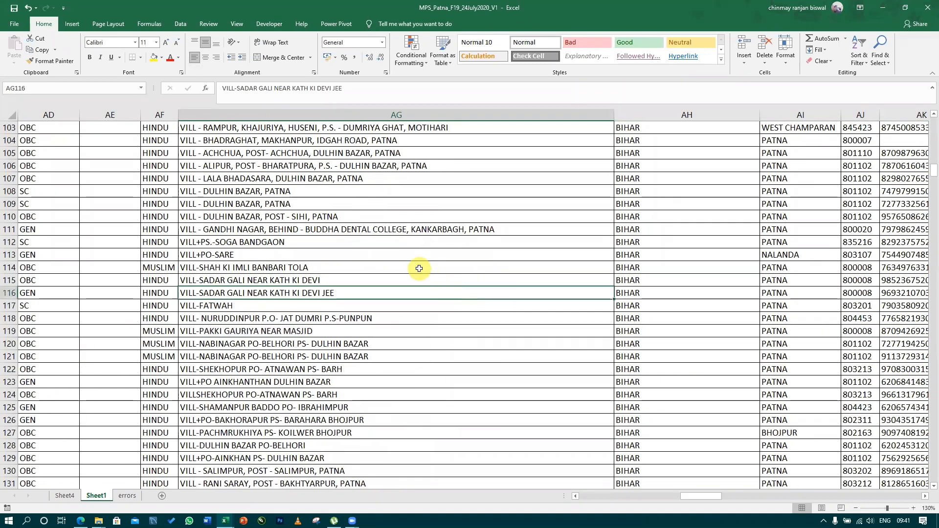
Highlight cells in the TraineeAddress column that contain the text Paligunj, using Light Red Fill with Dark Red Text
scroll(425, 266, up, 20)
click(404, 115)
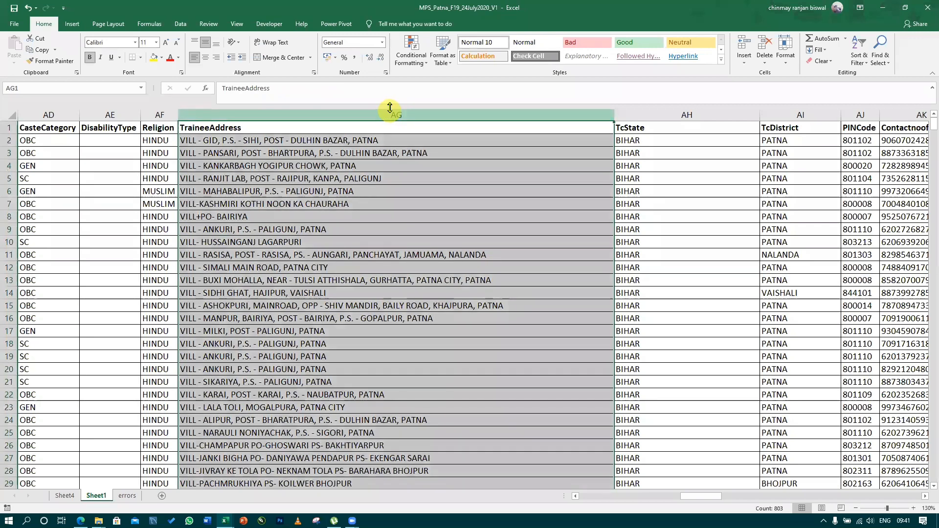
click(412, 60)
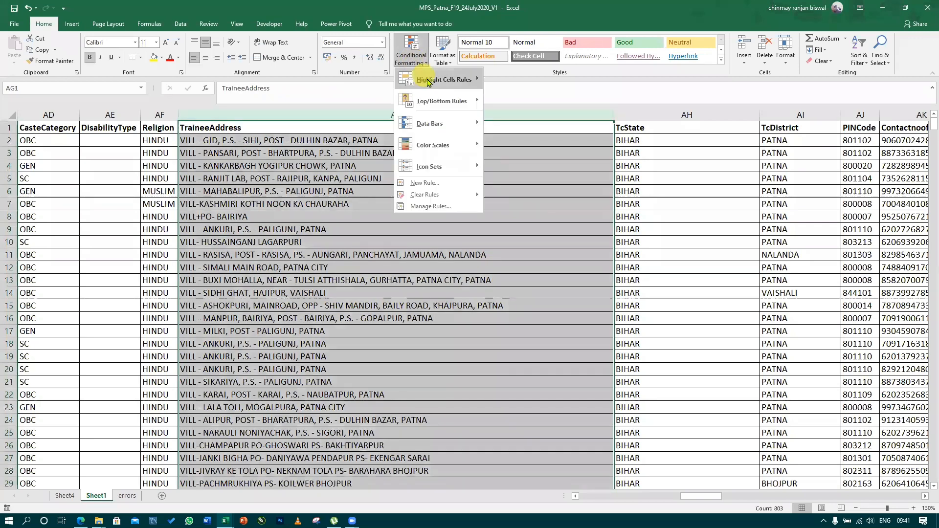
mouse_move(409, 79)
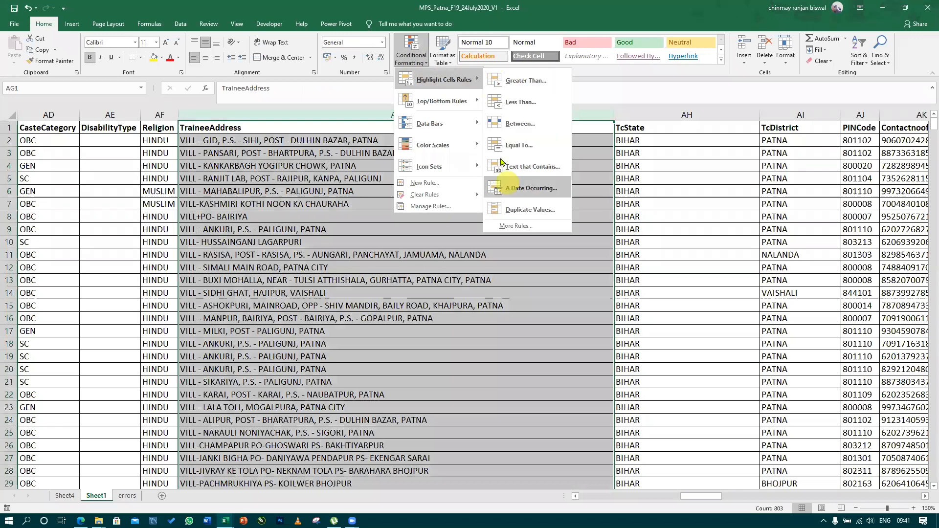
click(539, 167)
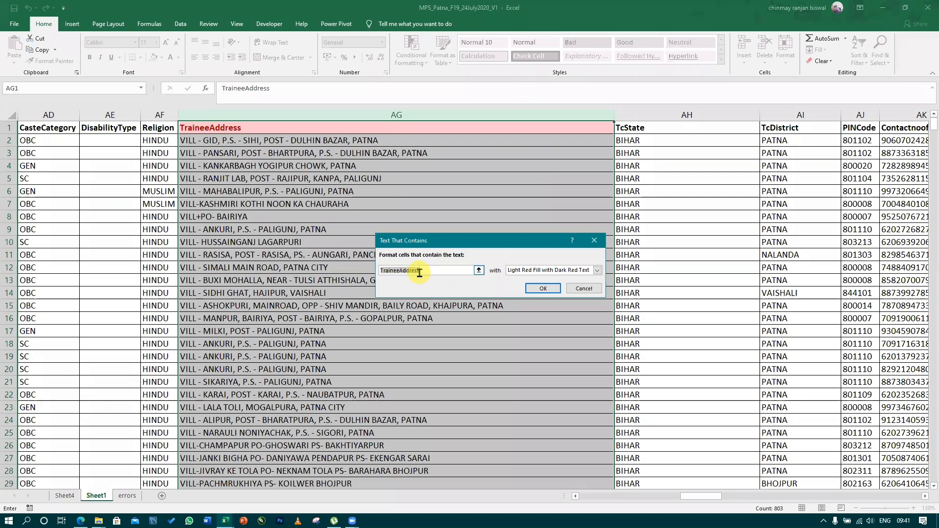
text(Paligunj)
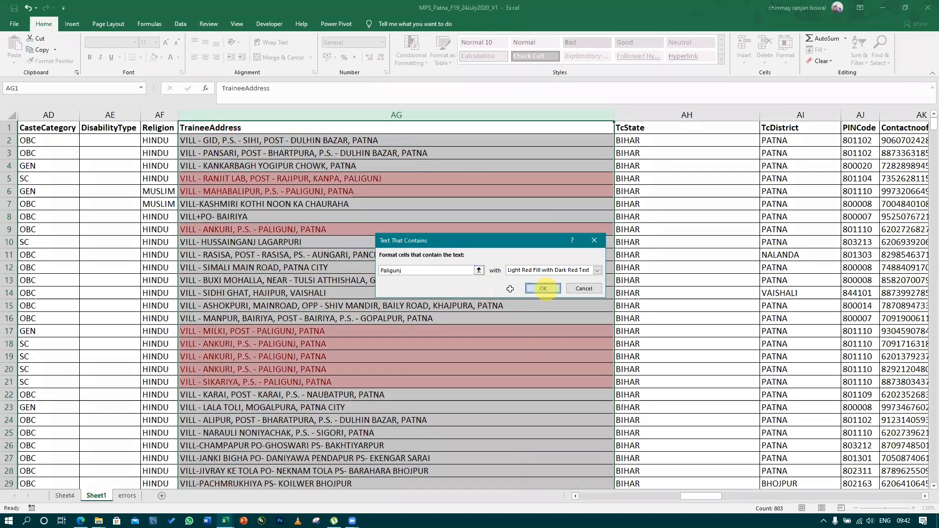
click(542, 289)
scroll(398, 189, down, 2)
scroll(398, 189, down, 20)
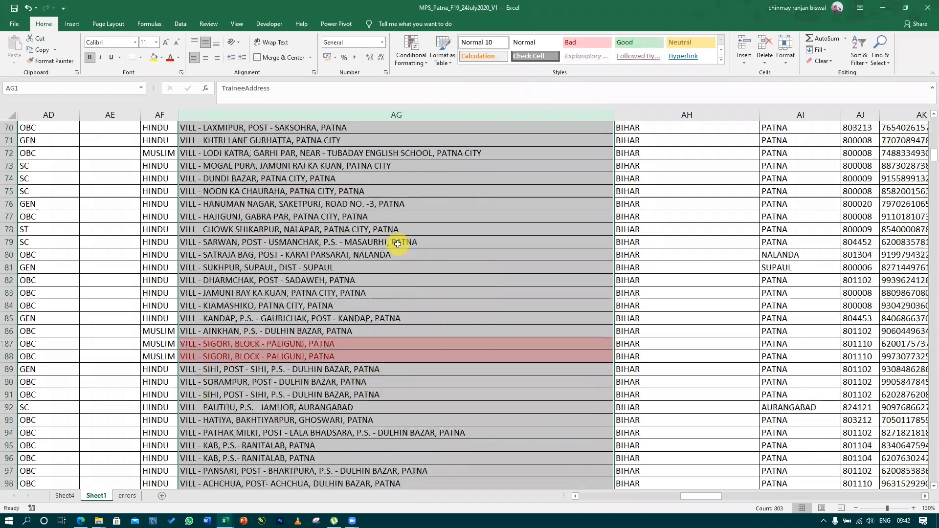
scroll(399, 248, up, 20)
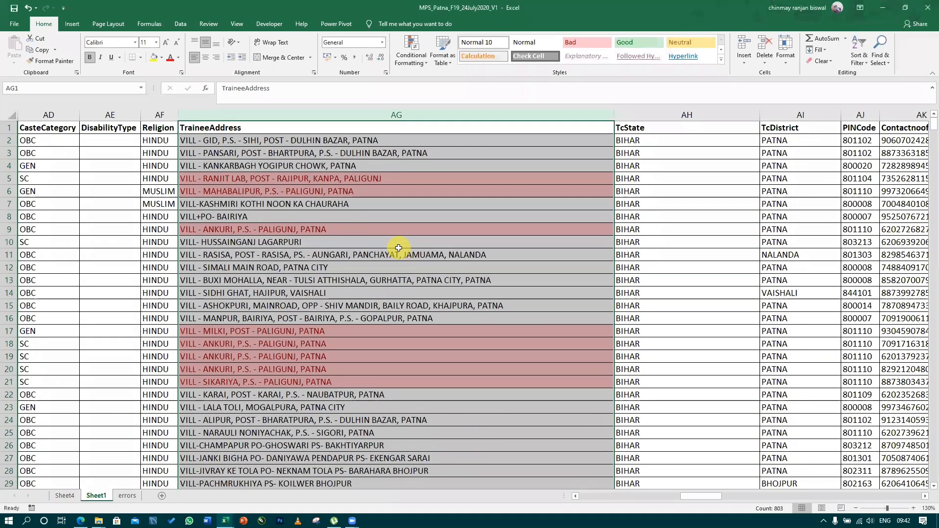
Highlight cells in the TraineeAddress column that contain the text Dulhin, using Green Fill with Dark Green Text
click(410, 49)
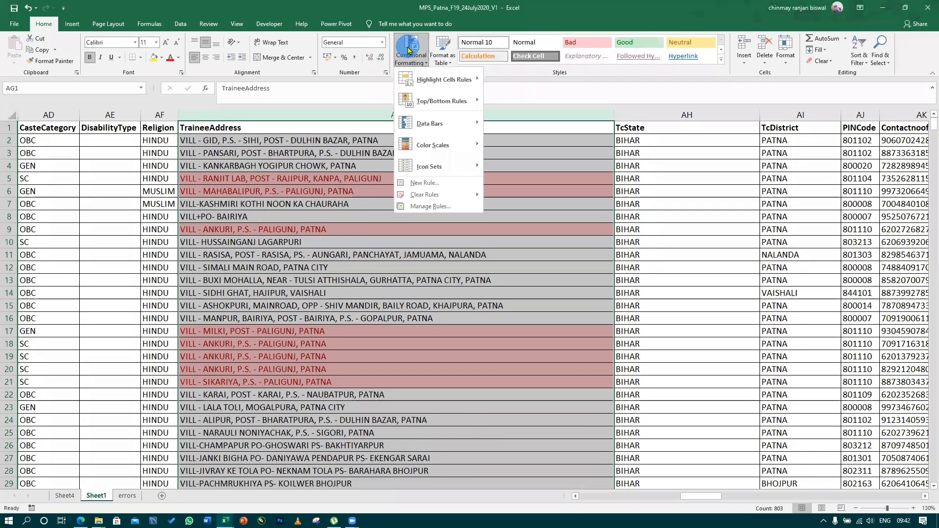
mouse_move(432, 81)
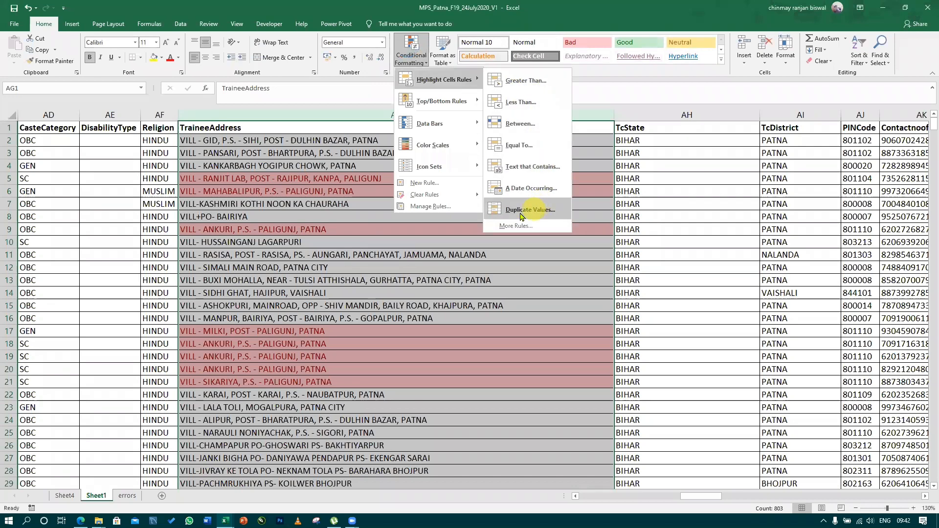
click(532, 167)
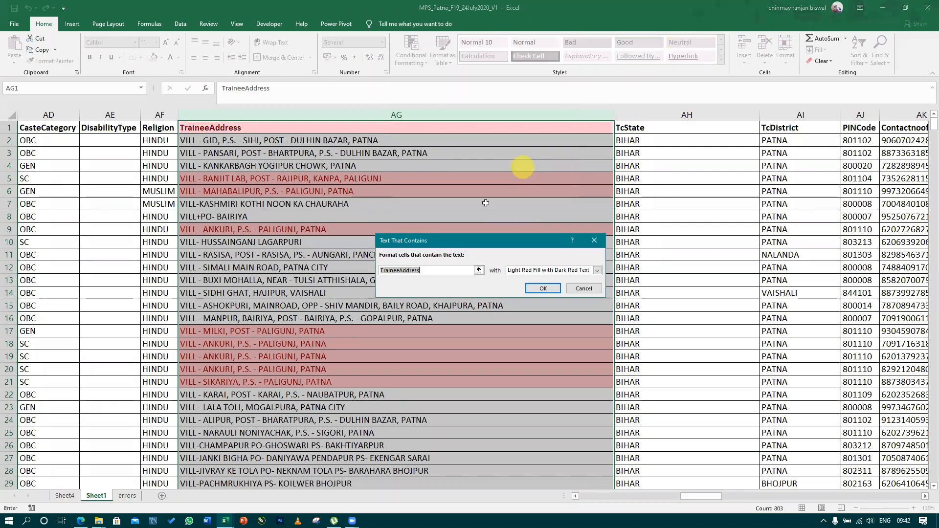
text(DUlhi)
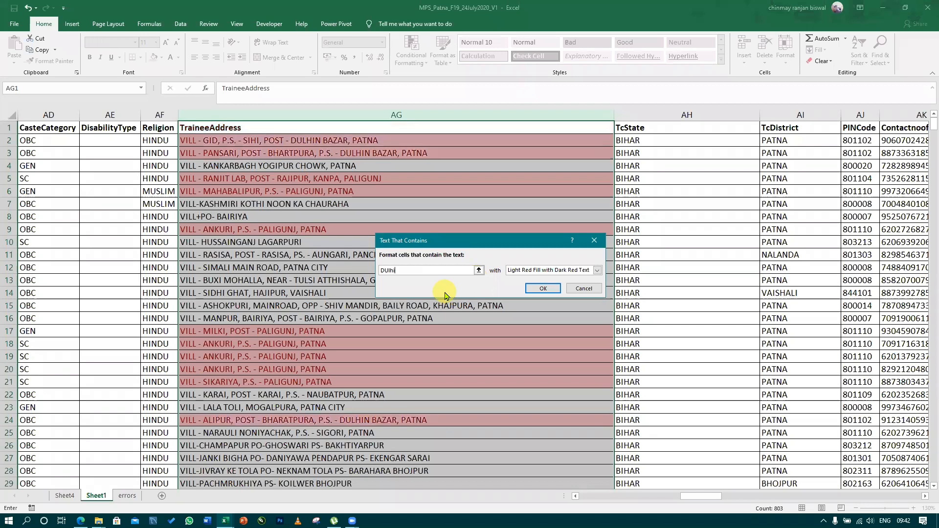
text(n)
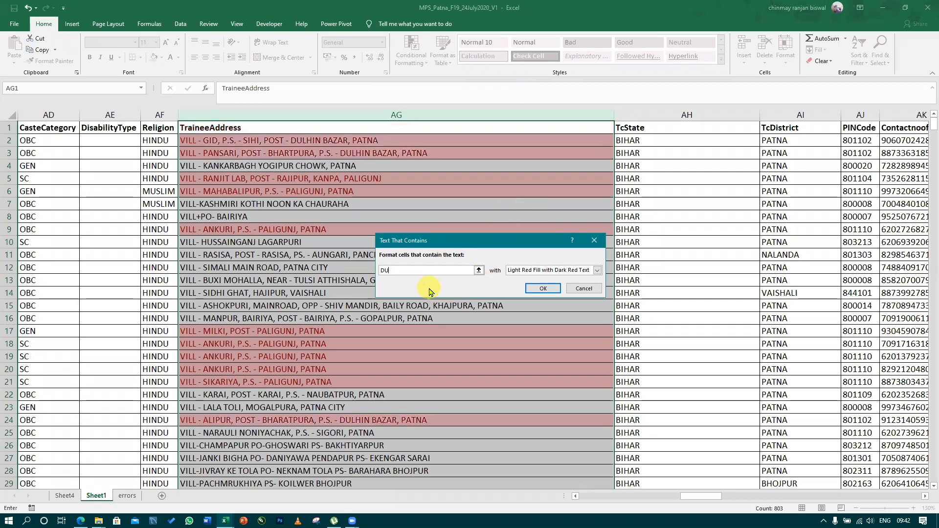
key(BackSpace)
text(ulhin)
click(524, 269)
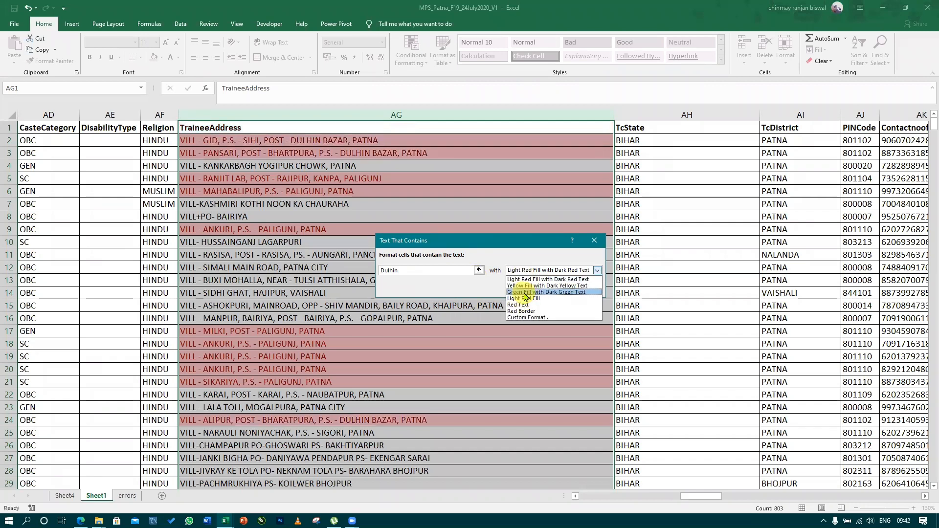
click(524, 292)
click(541, 293)
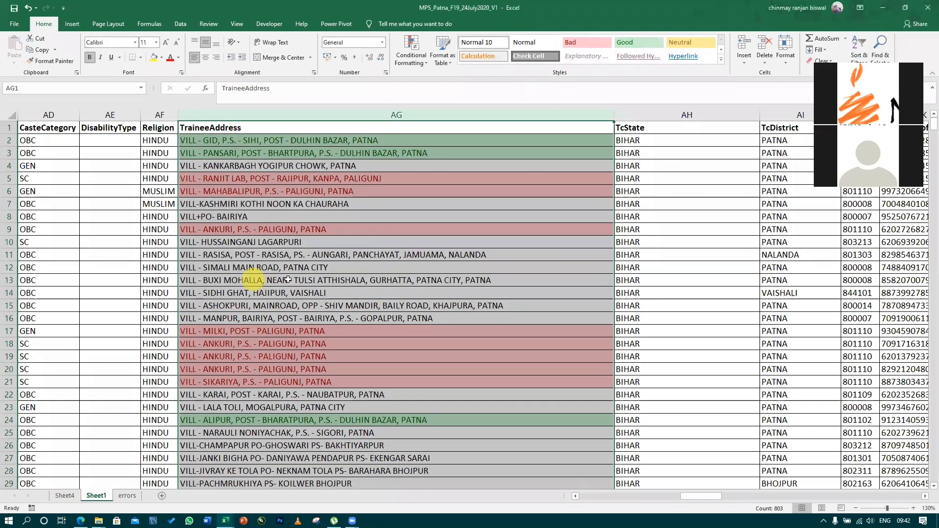
Examine the highlighted addresses down the TraineeAddress column to check both text rules
scroll(360, 250, down, 20)
scroll(361, 250, up, 20)
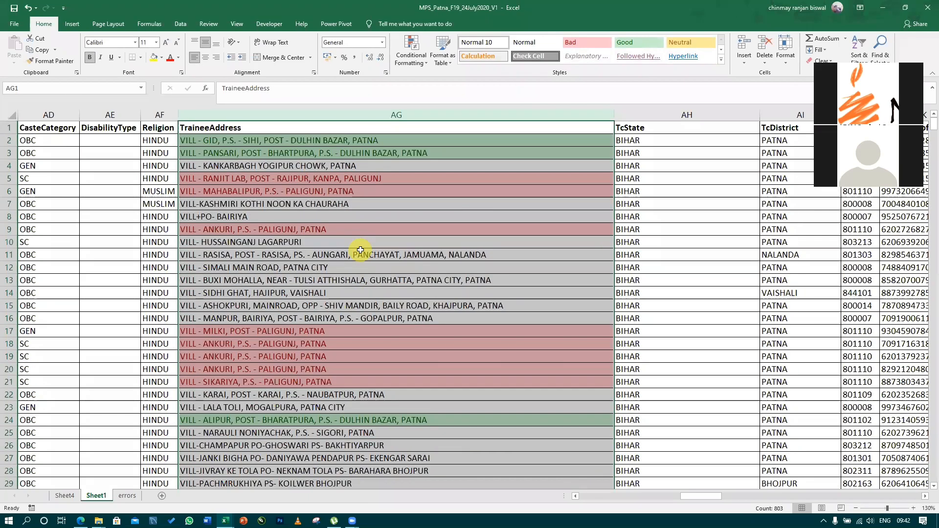
click(398, 331)
scroll(399, 333, down, 20)
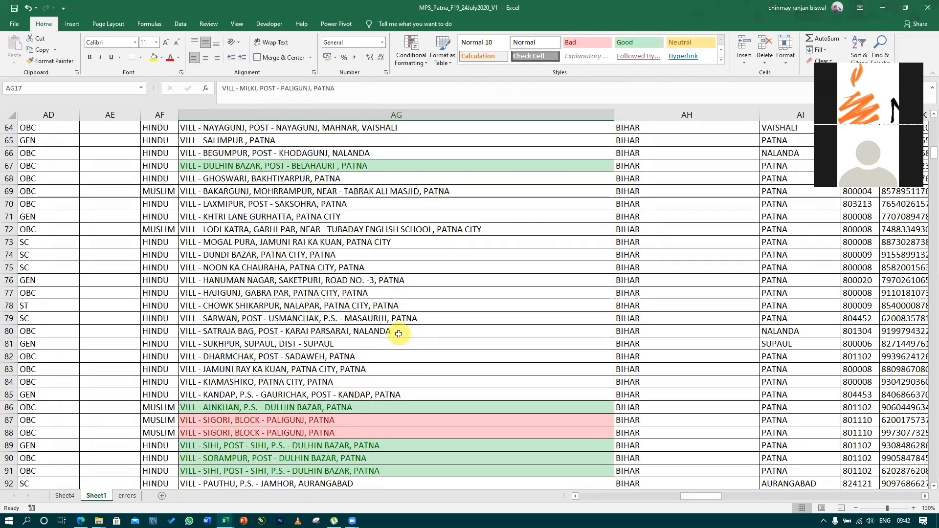
scroll(398, 334, down, 20)
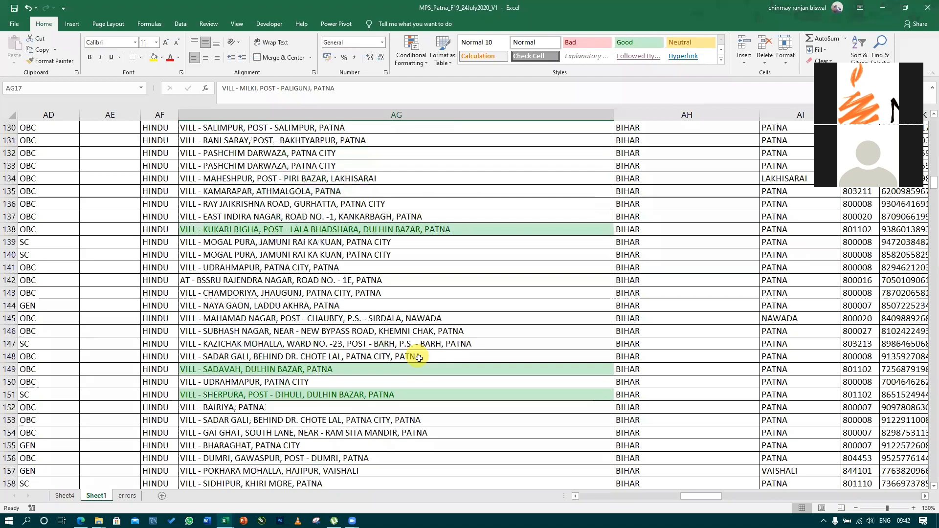
scroll(419, 358, down, 20)
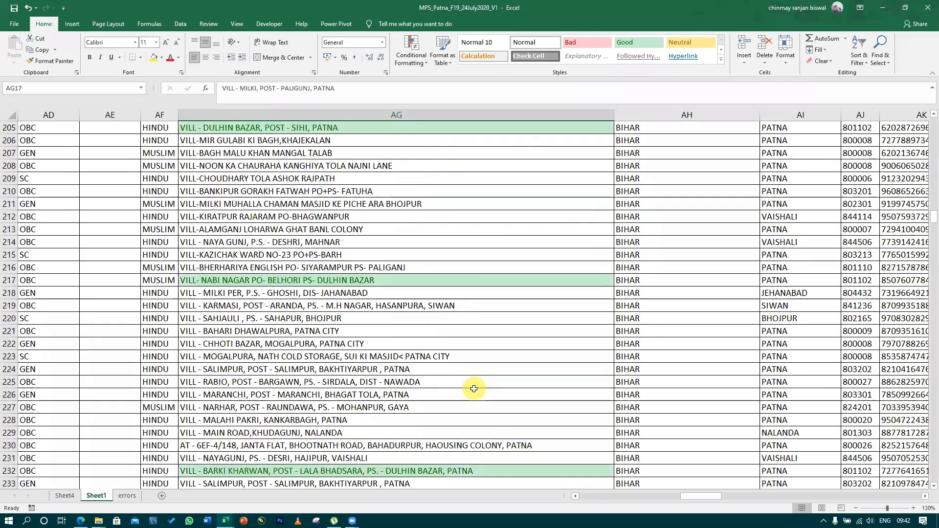
scroll(473, 389, down, 10)
scroll(594, 446, down, 20)
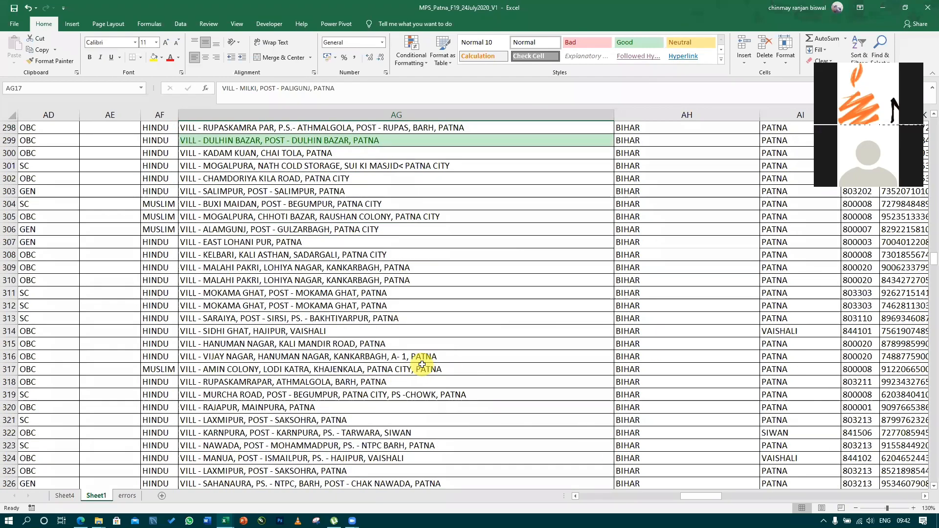